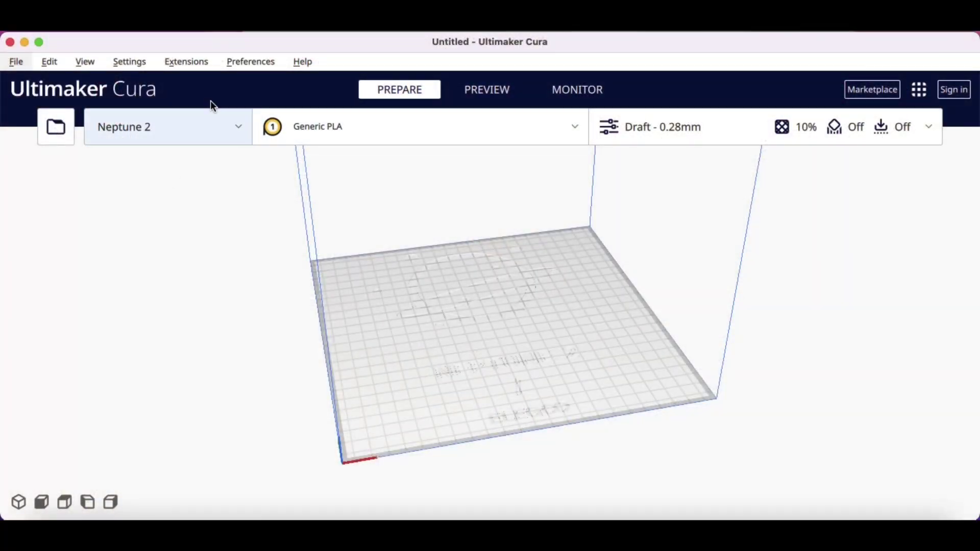
# Open Cura's preferences on the Printers management page.
pyautogui.click(268, 64)
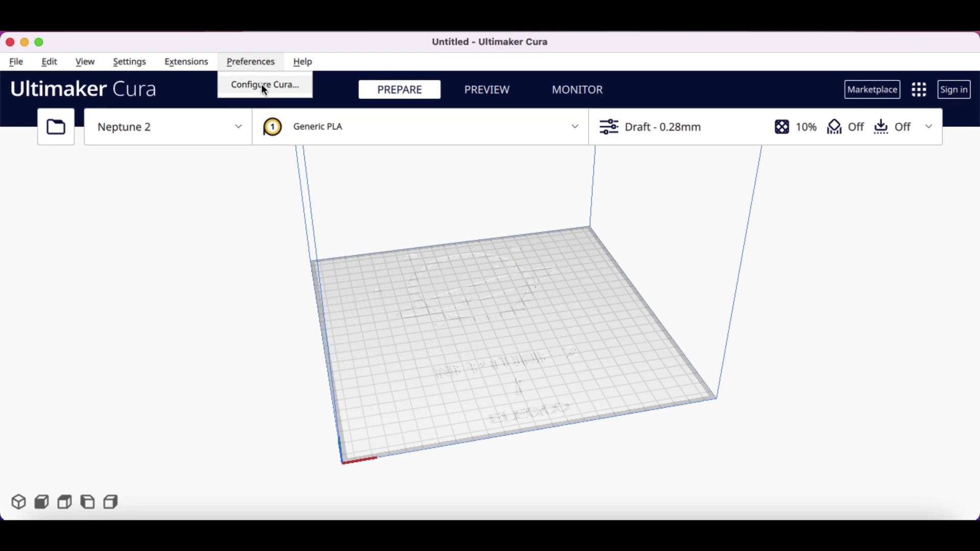
pyautogui.click(263, 86)
pyautogui.click(263, 134)
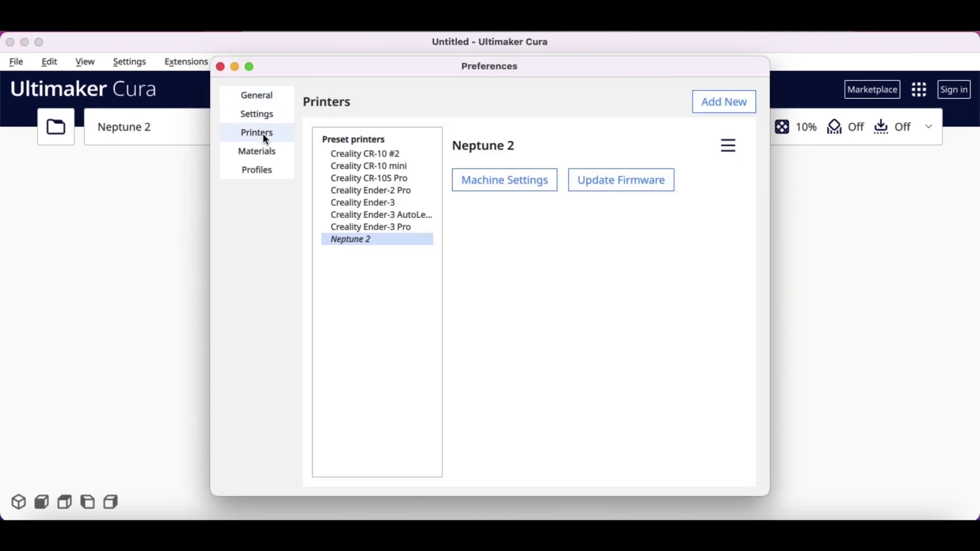
# Add a non-networked Elegoo Neptune 2 printer and select it in the printer list.
pyautogui.click(728, 110)
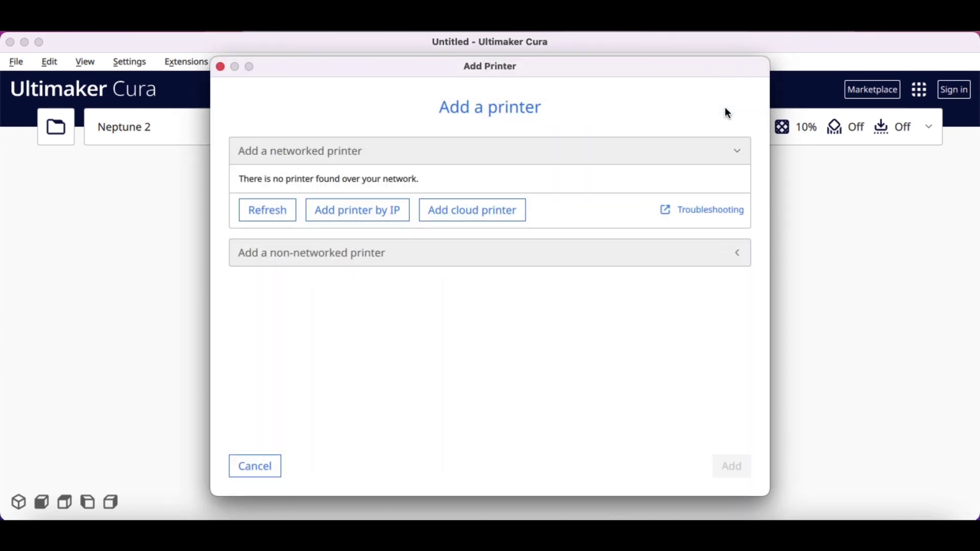
pyautogui.click(417, 255)
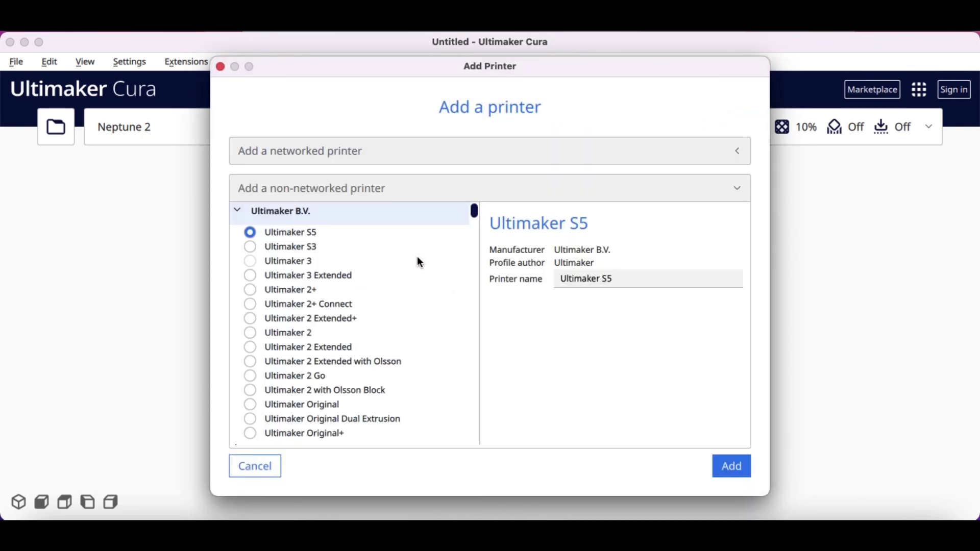
pyautogui.moveTo(476, 211); pyautogui.dragTo(479, 238)
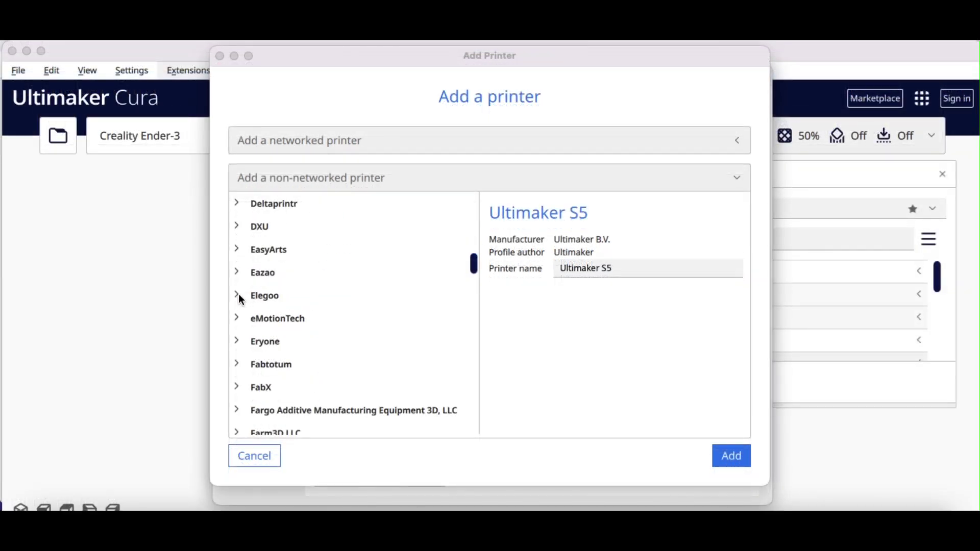
pyautogui.click(239, 296)
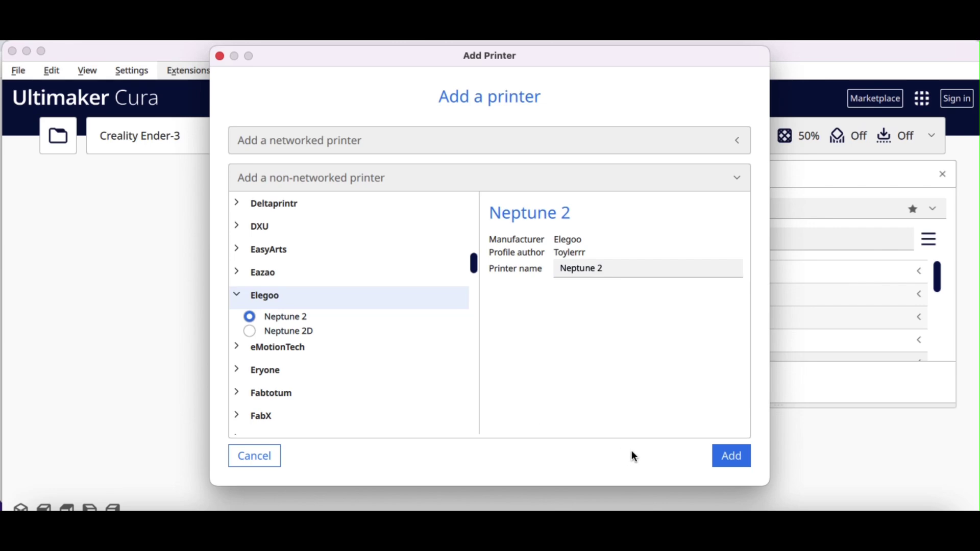
pyautogui.click(731, 459)
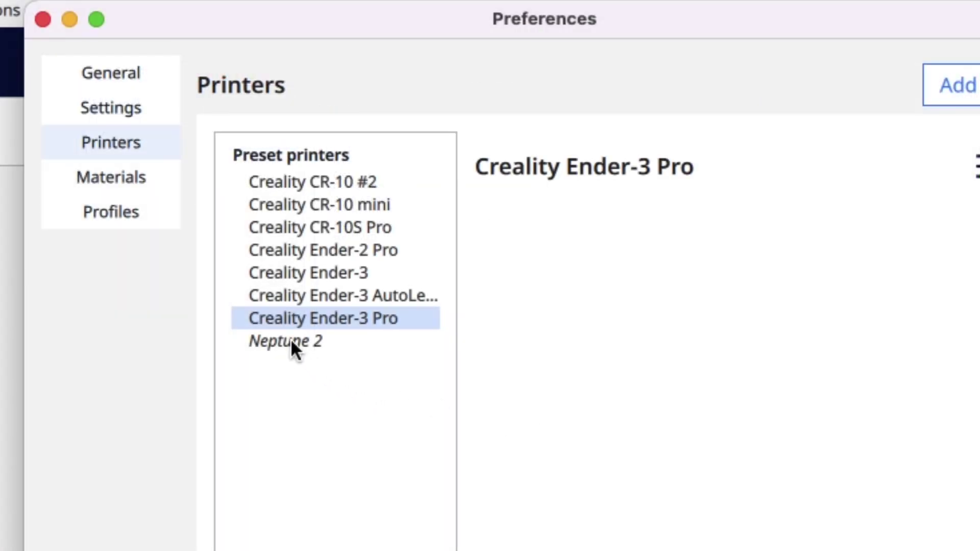
pyautogui.click(292, 343)
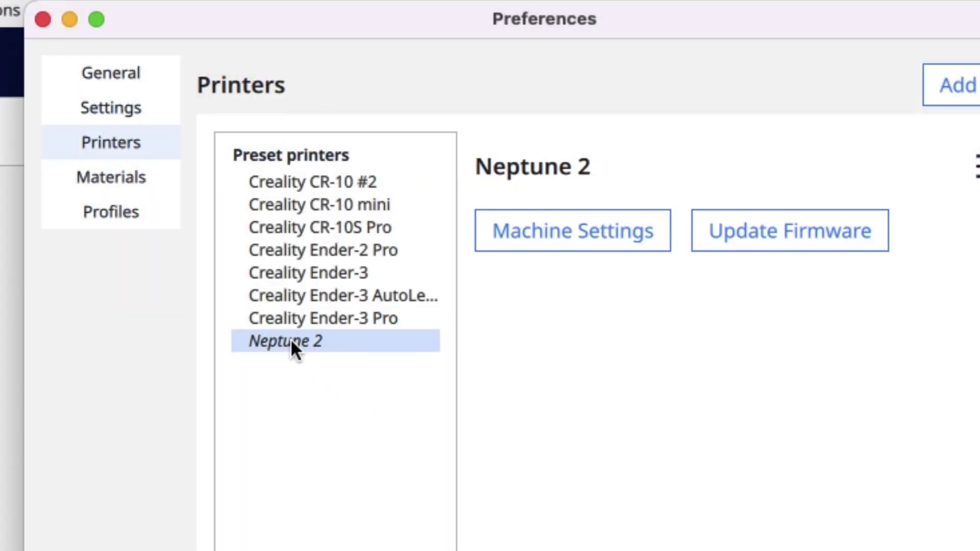
# Close Neptune 2's machine settings, then browse the Profile dropdown and the printer selector list.
pyautogui.click(582, 243)
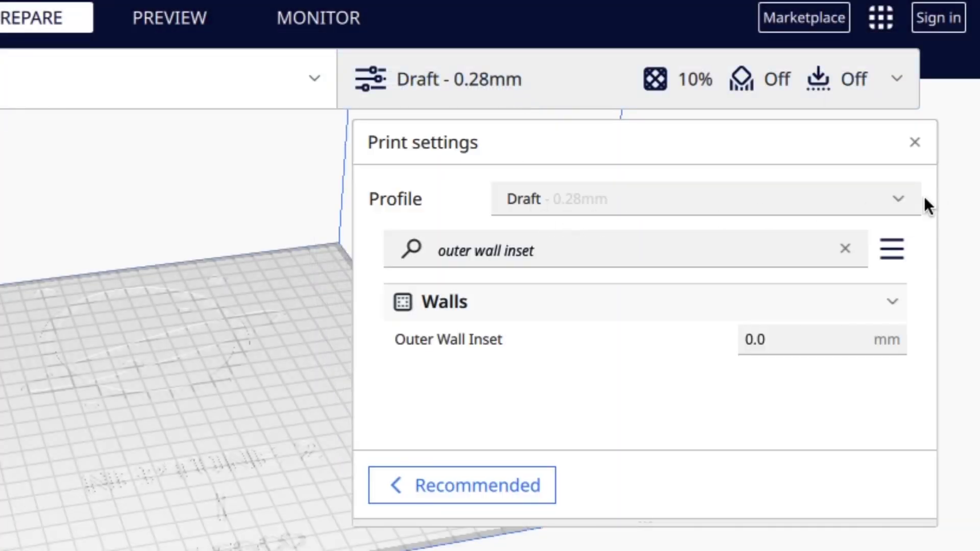
pyautogui.click(901, 200)
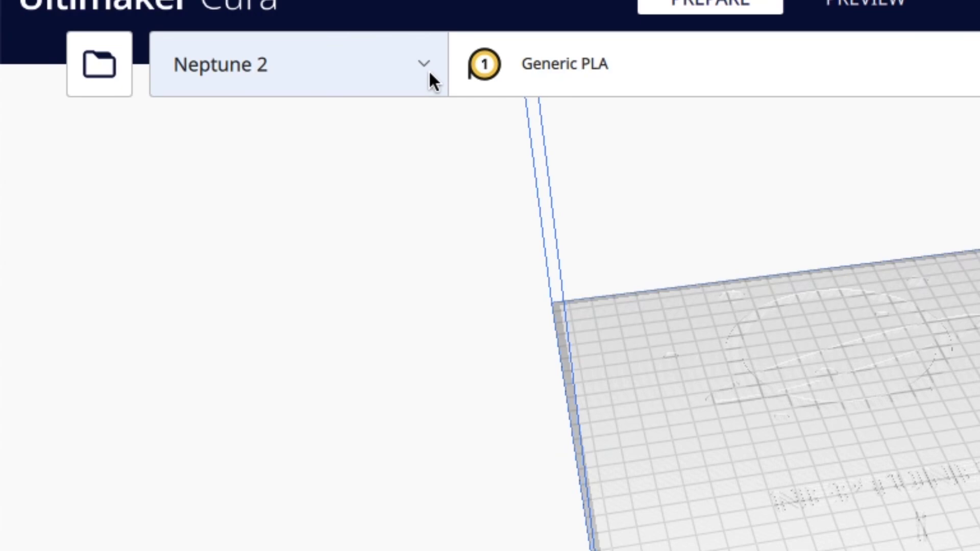
pyautogui.click(424, 65)
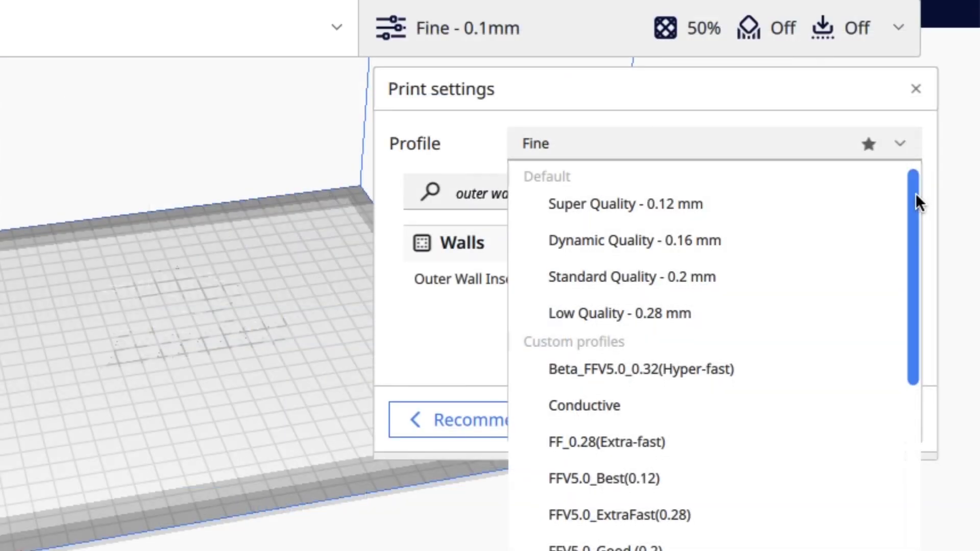
pyautogui.moveTo(917, 202); pyautogui.dragTo(926, 439)
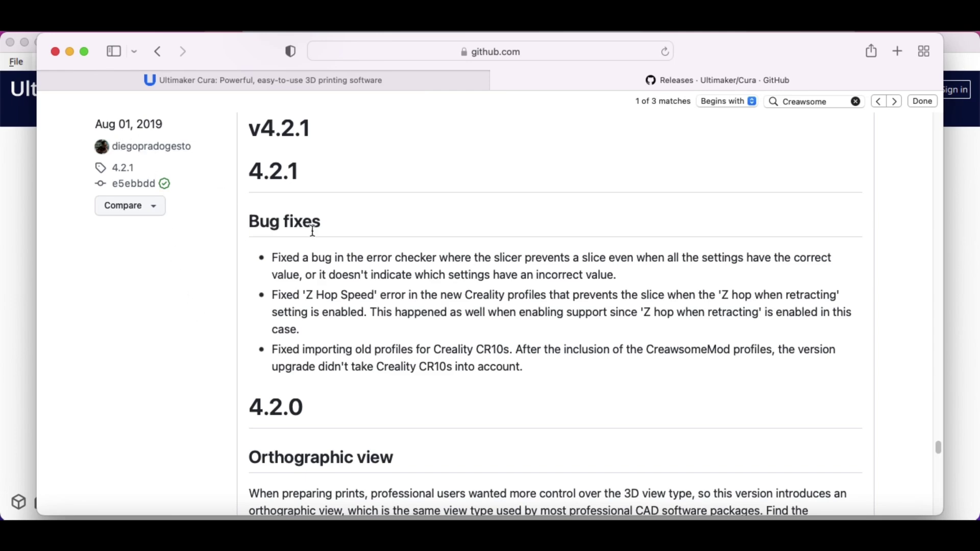
# Scroll the Cura release notes to the Creawsome mod section and select its opening sentence.
pyautogui.scroll(-3, 534, 340)
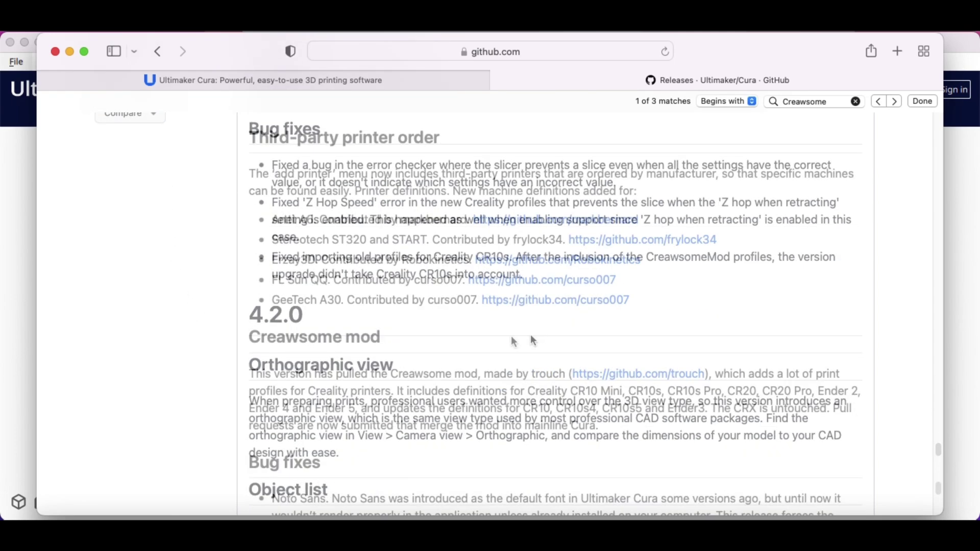
pyautogui.scroll(-3, 511, 339)
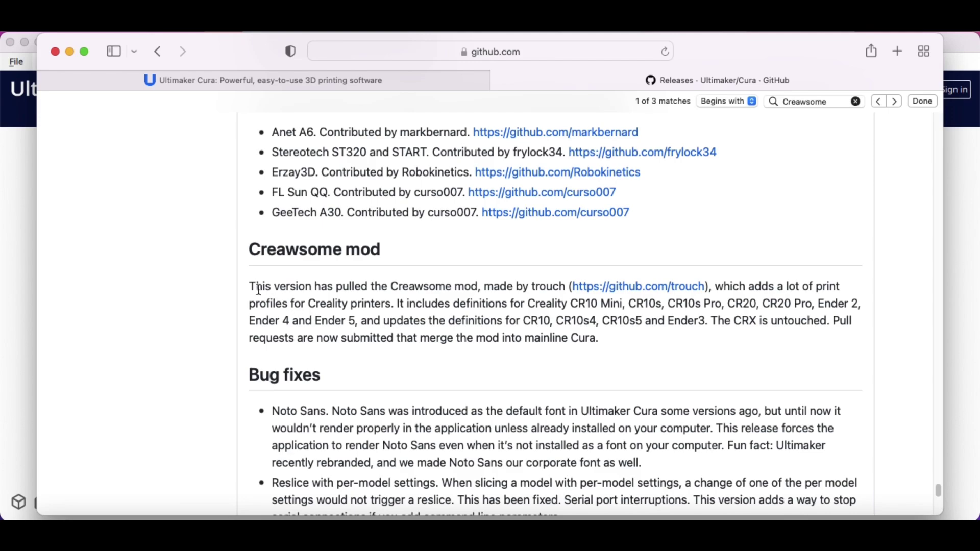
pyautogui.moveTo(251, 286); pyautogui.dragTo(478, 287)
pyautogui.moveTo(394, 240); pyautogui.dragTo(274, 267)
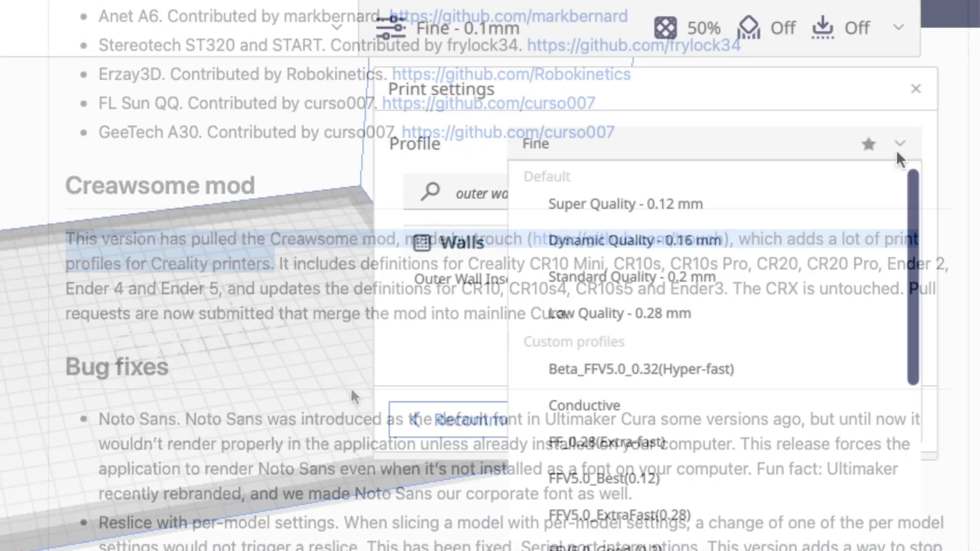
# Scroll the Profile dropdown through the FFV5.1 custom profiles and back to the top.
pyautogui.moveTo(918, 191); pyautogui.dragTo(926, 440)
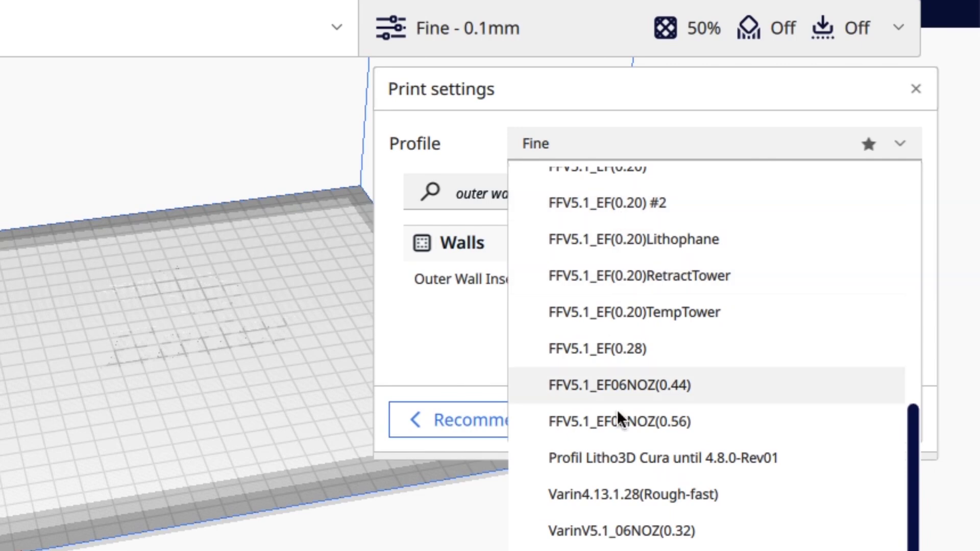
pyautogui.moveTo(914, 500); pyautogui.dragTo(893, 231)
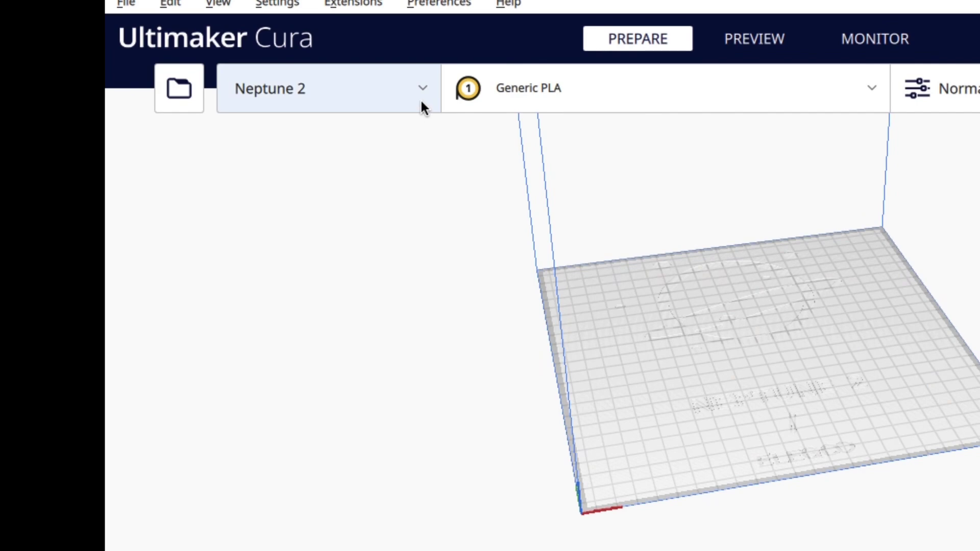
# From the printer dropdown, go to Manage printers and review Neptune 2's machine settings.
pyautogui.click(420, 100)
pyautogui.click(454, 486)
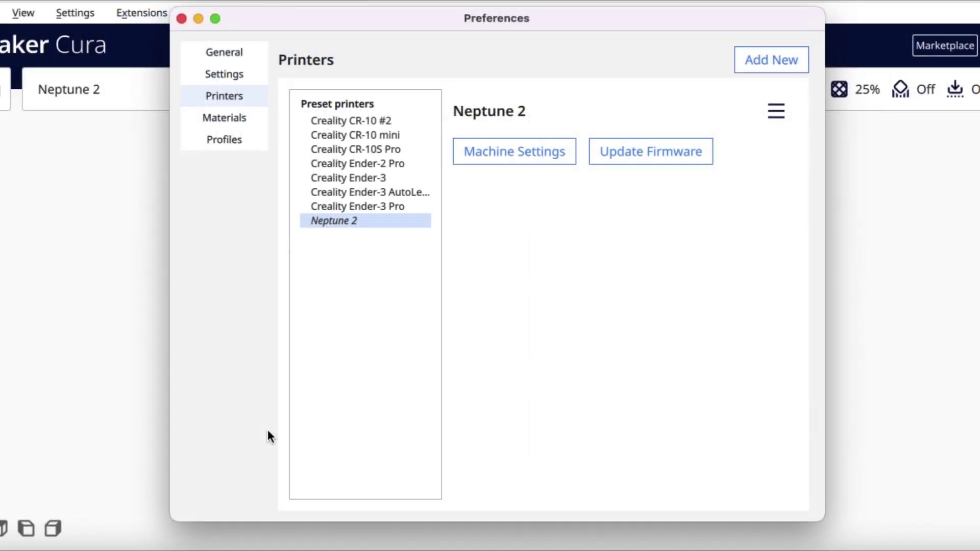
pyautogui.click(529, 159)
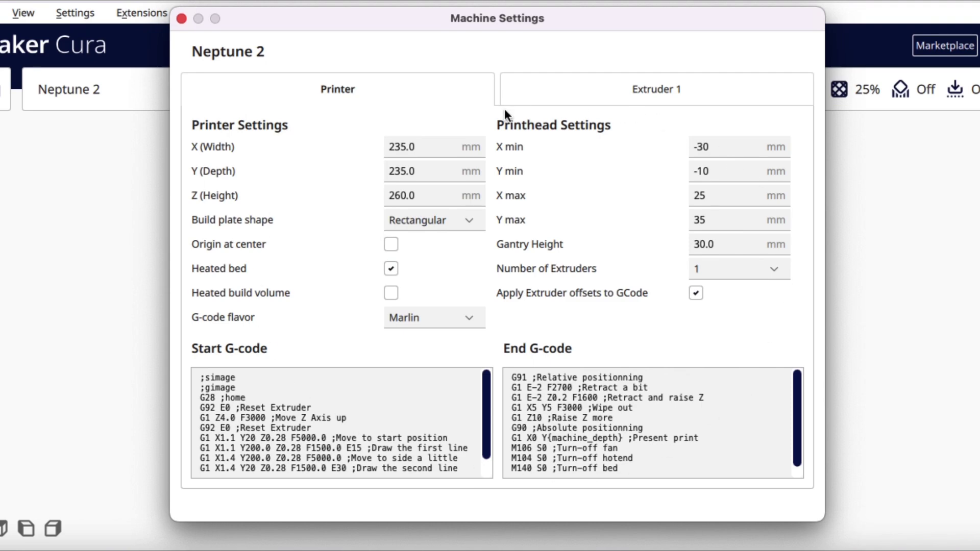
pyautogui.press('Escape')
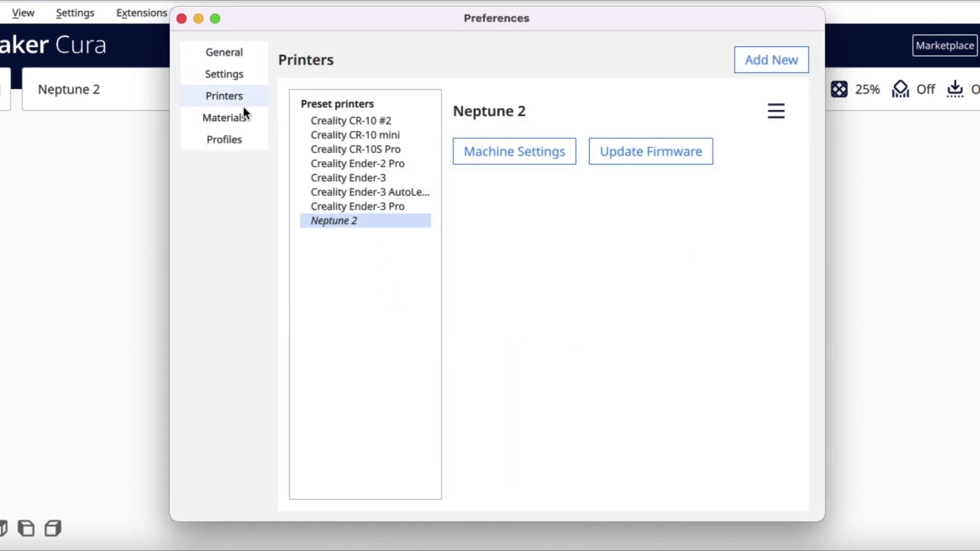
# Add a non-networked Creality3D Creality Ender-3 Pro printer.
pyautogui.click(765, 65)
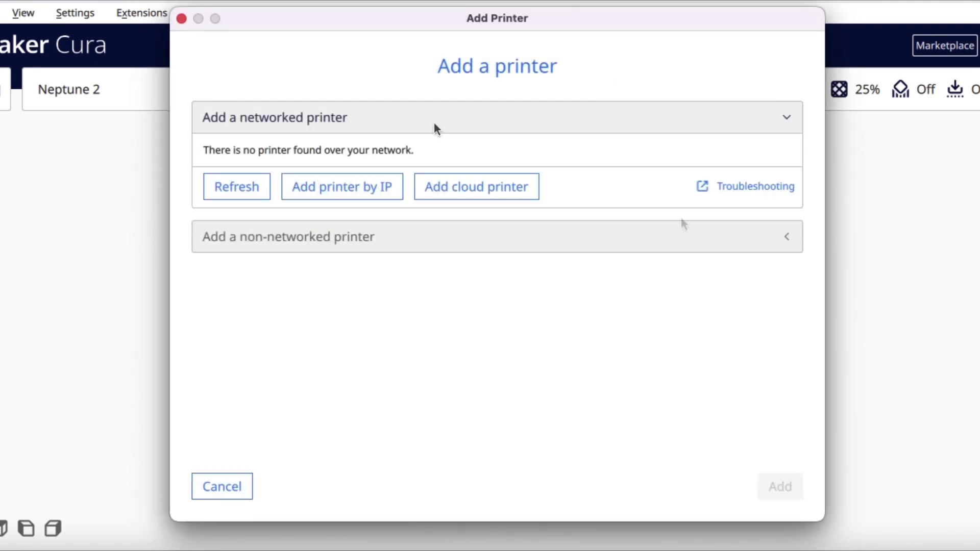
pyautogui.click(780, 238)
pyautogui.scroll(-10, 483, 218)
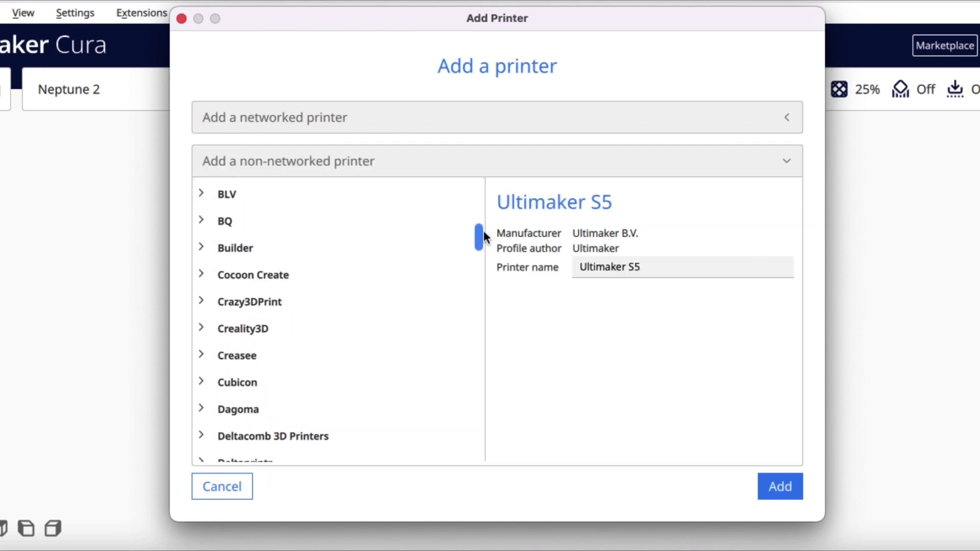
pyautogui.click(202, 328)
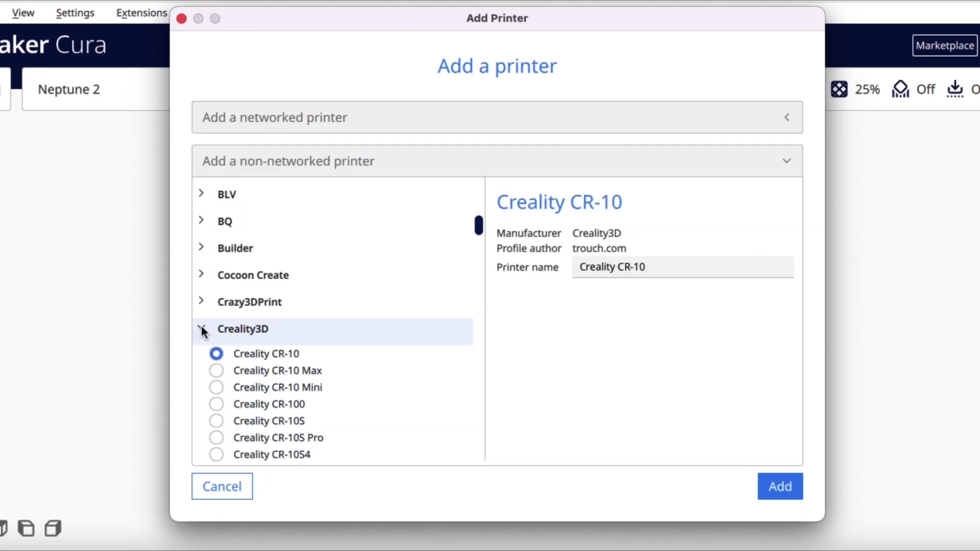
pyautogui.scroll(-5, 482, 209)
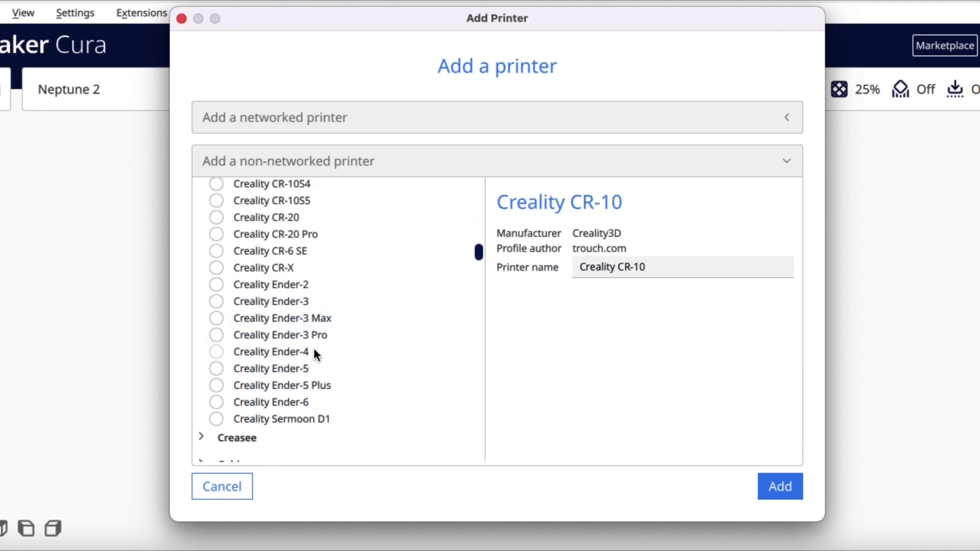
pyautogui.click(217, 337)
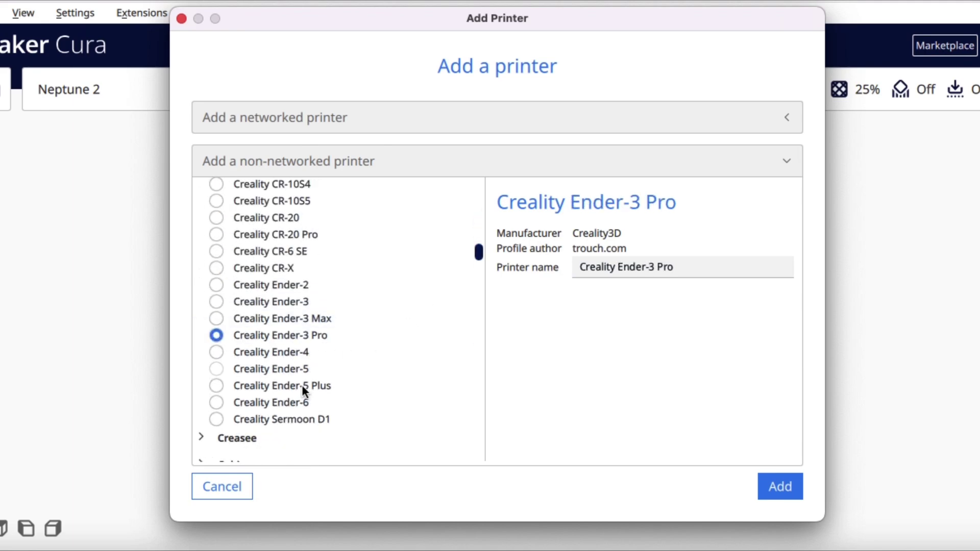
pyautogui.click(775, 495)
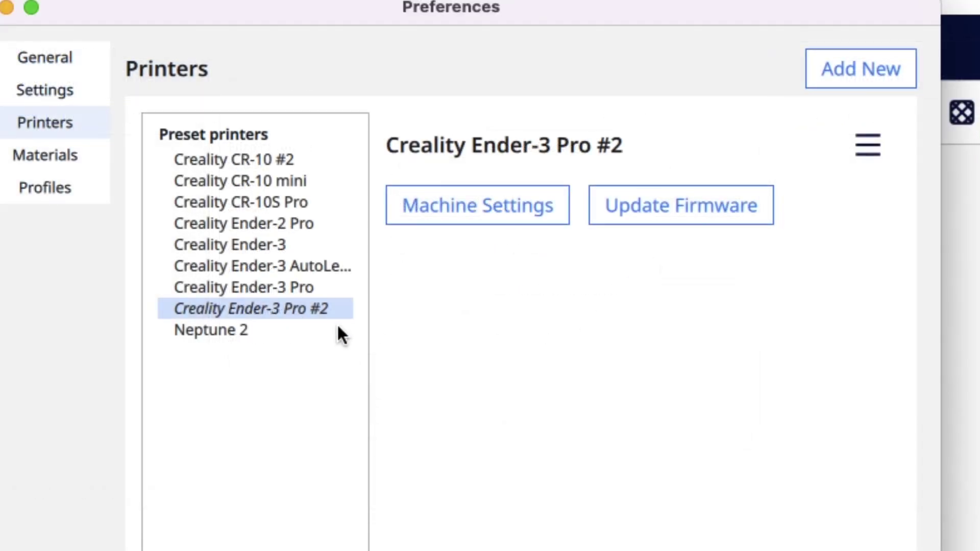
# Rename the Creality Ender-3 Pro #2 printer to 'Neptune 2 (FF)'.
pyautogui.click(870, 146)
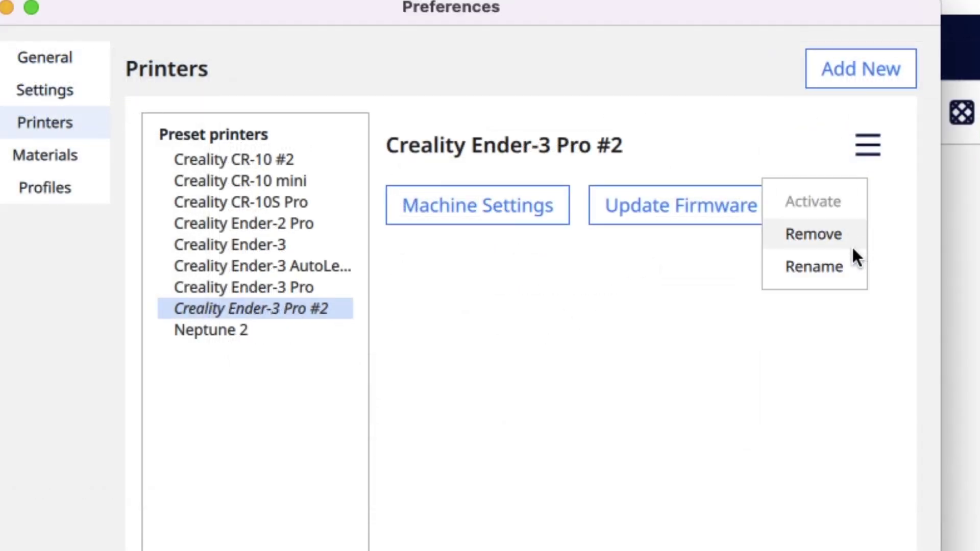
pyautogui.click(831, 268)
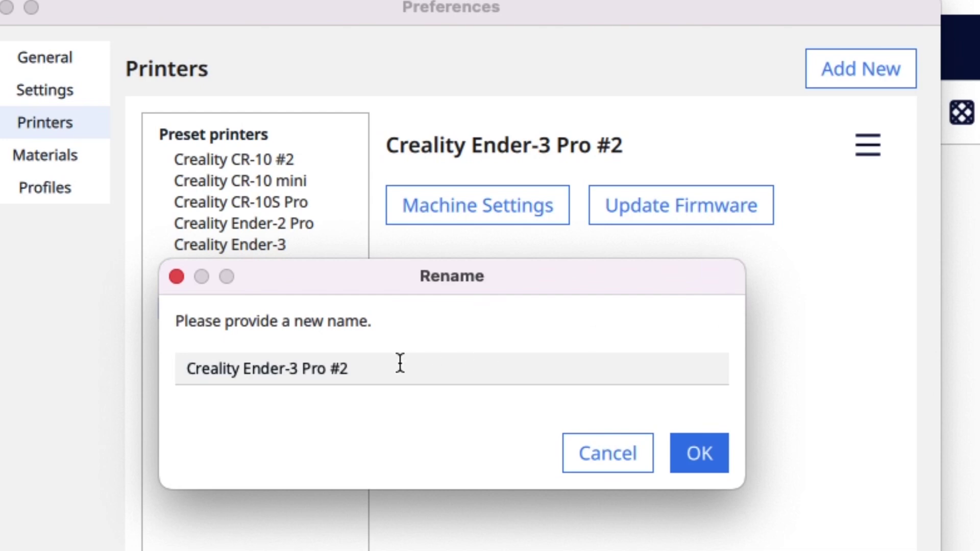
pyautogui.click(366, 372)
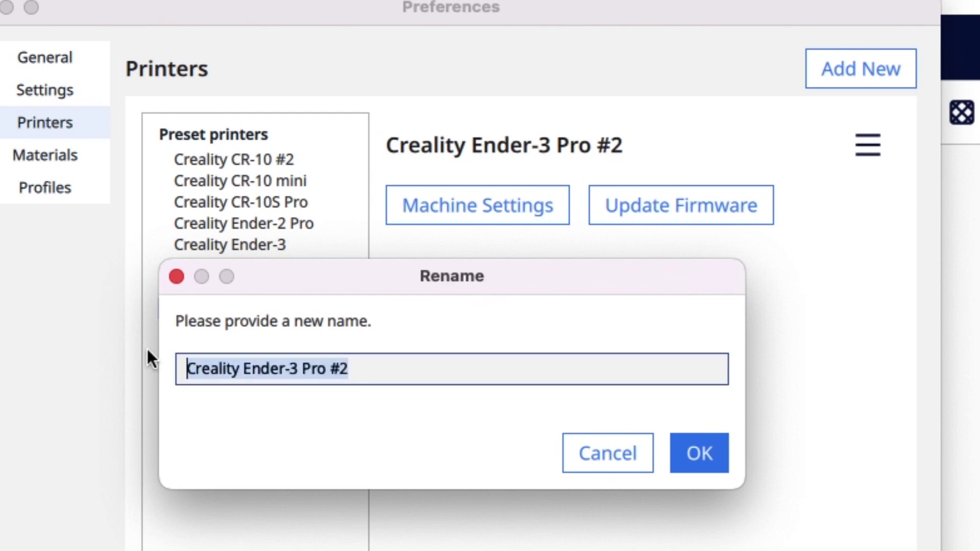
pyautogui.write('Neptune ')
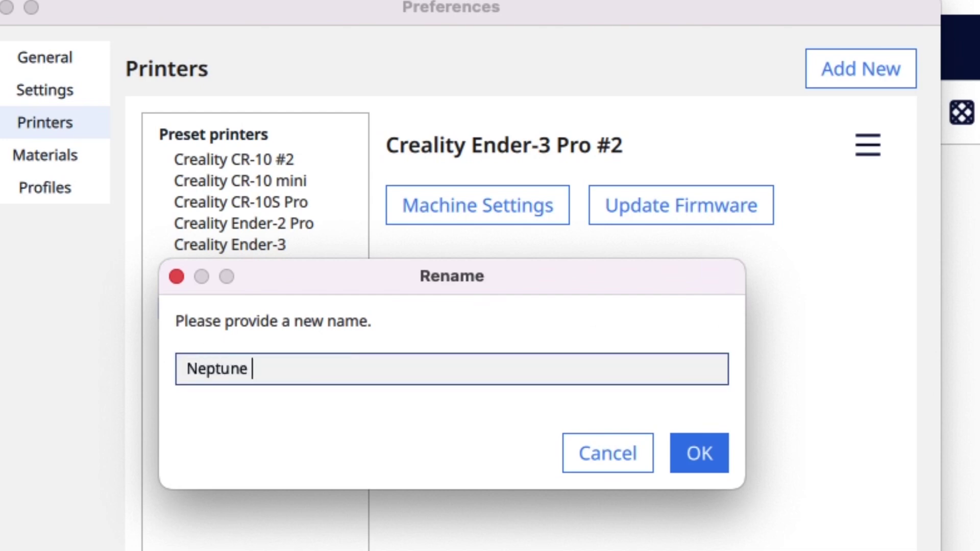
pyautogui.write('2 (FF)')
pyautogui.click(720, 458)
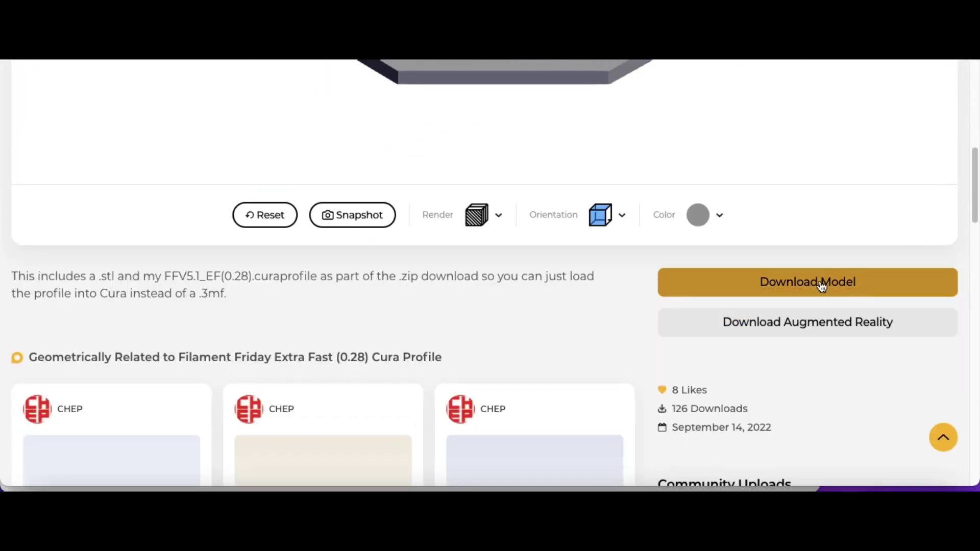
# Download the Extra Fast (0.28) profile zip and select FFV5.1_EF(0.28).curaprofile in Finder.
pyautogui.click(822, 285)
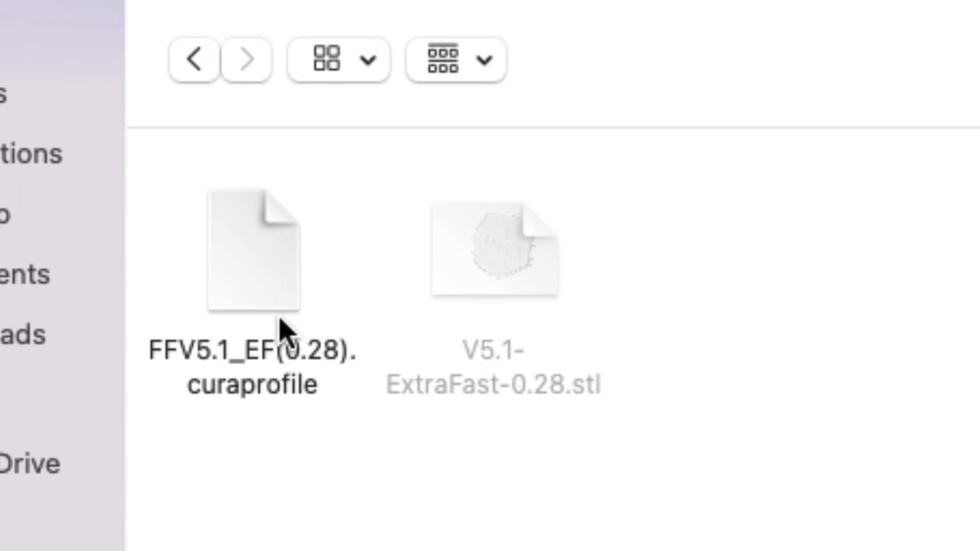
pyautogui.click(282, 349)
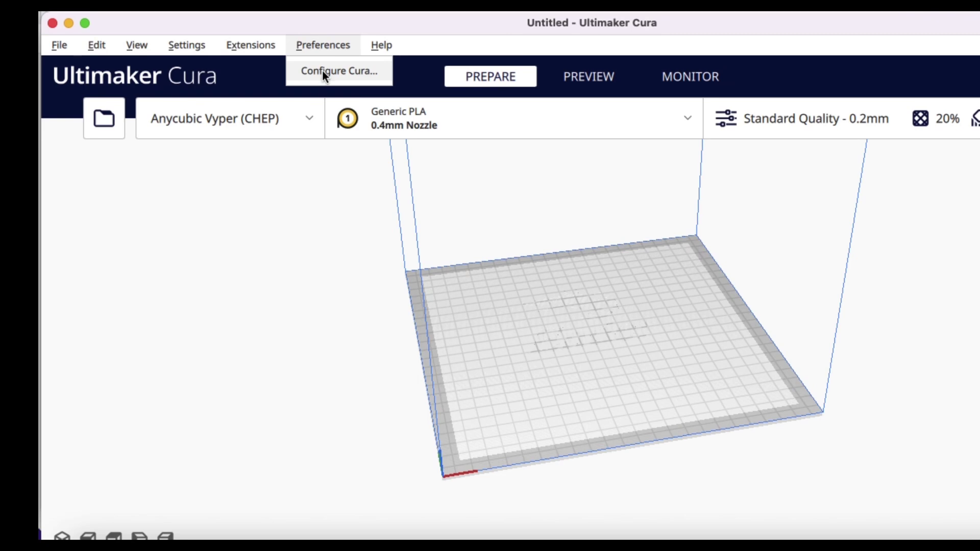
# Import FFV5.1_EF(0.28).curaprofile through the Profiles preferences and dismiss the success message.
pyautogui.click(323, 69)
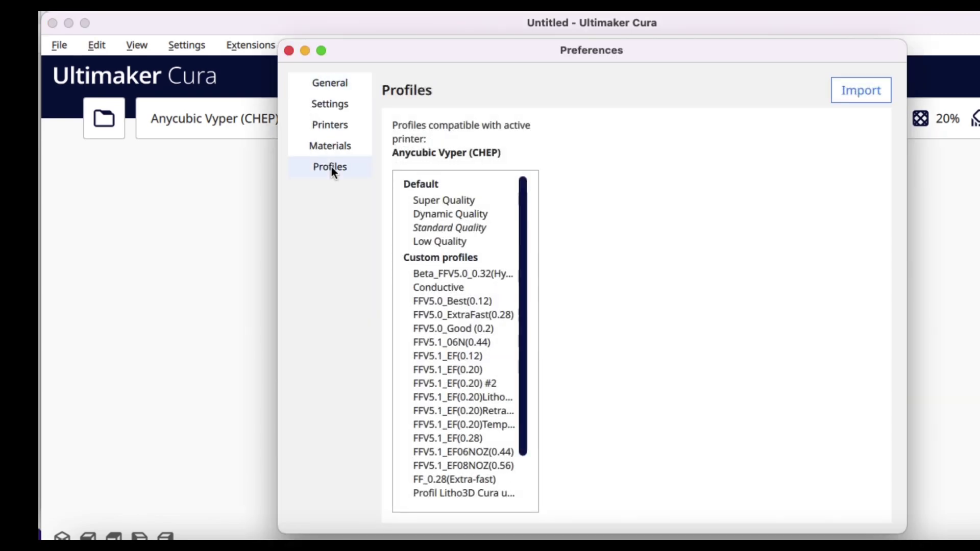
pyautogui.click(837, 97)
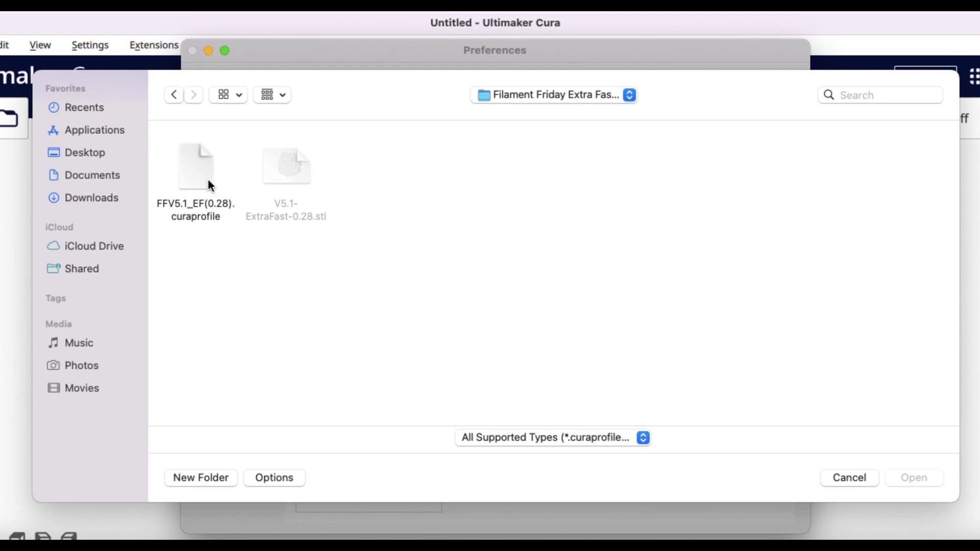
pyautogui.click(206, 202)
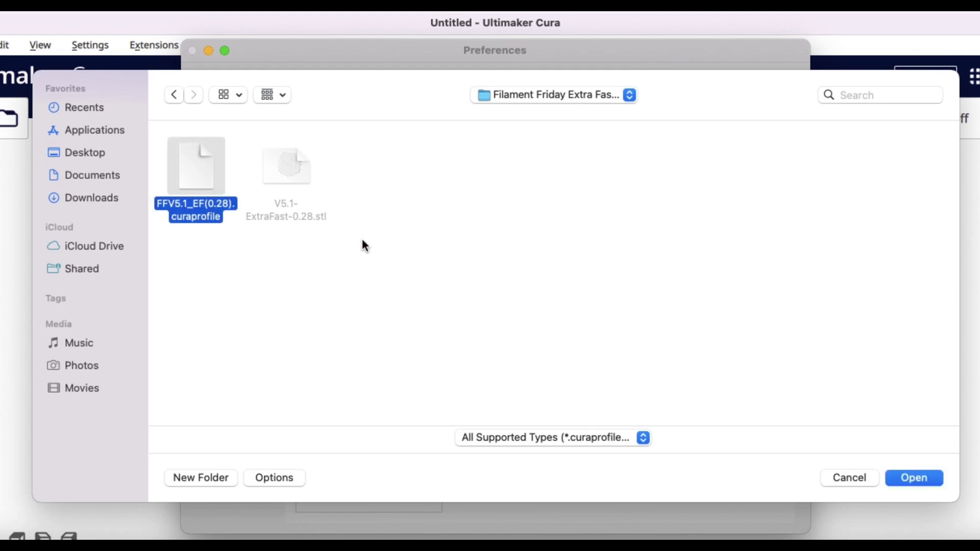
pyautogui.click(923, 480)
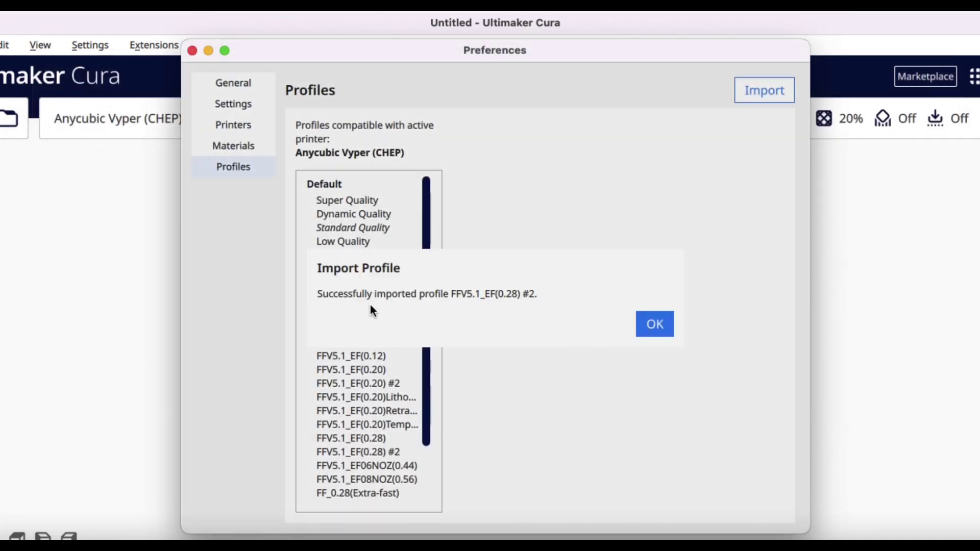
pyautogui.click(663, 324)
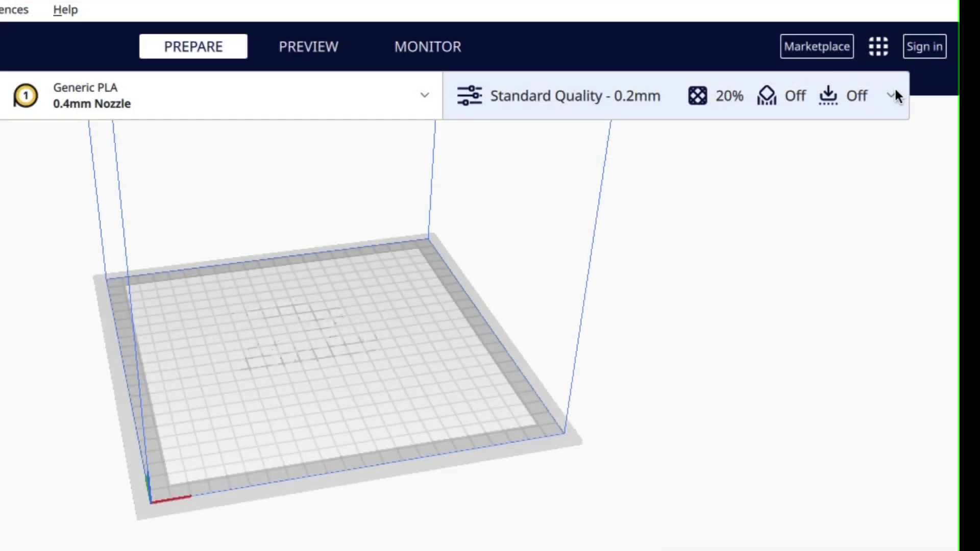
# Open the Print settings panel and expand its Profile dropdown for Neptune 2 (FF).
pyautogui.click(893, 93)
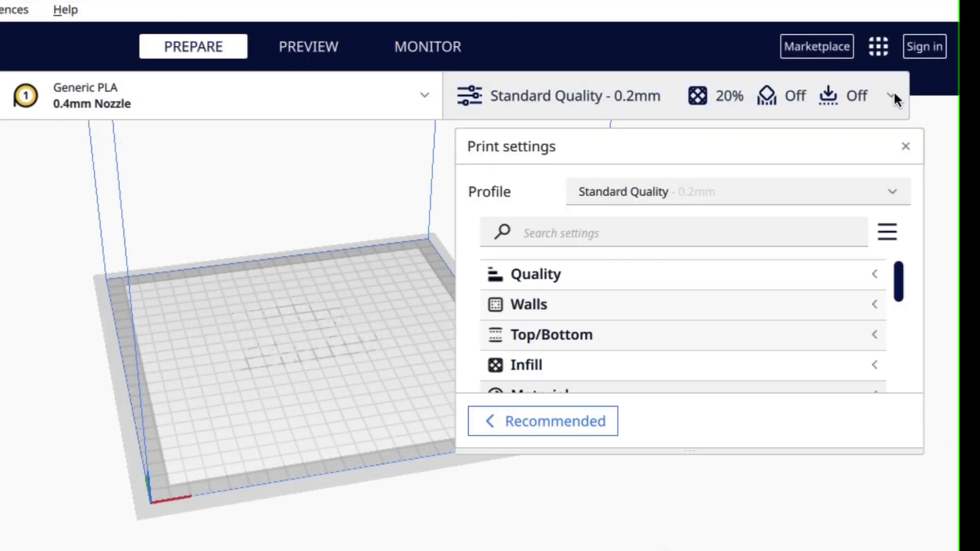
pyautogui.click(888, 192)
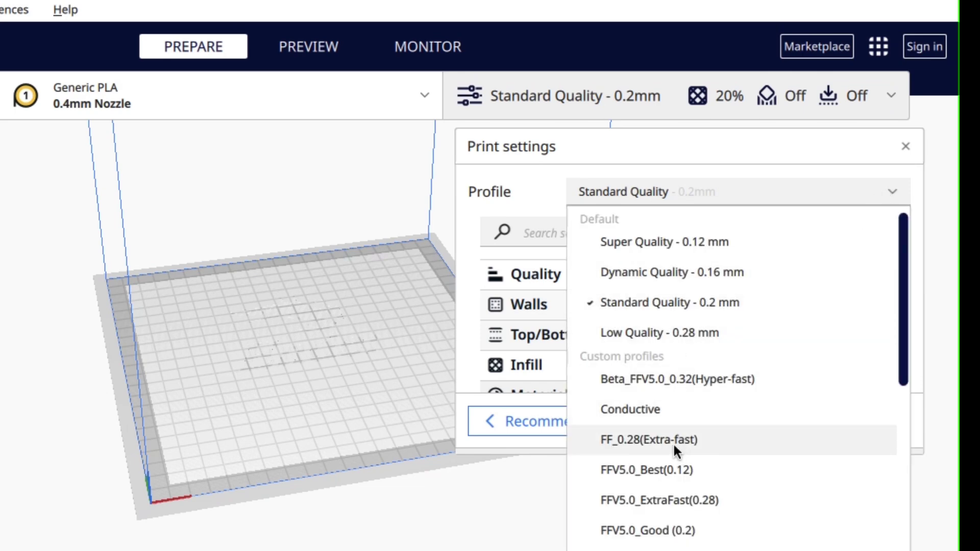